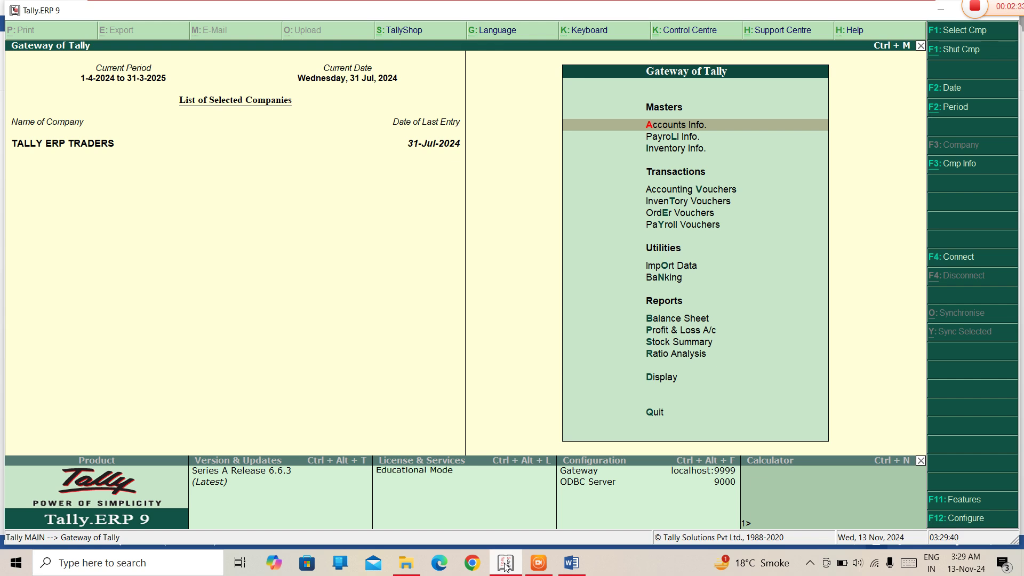
Switch to the TALLY ERP 9 NOTES document in Word and add the bold, underlined, centred heading "WHAT IS COMPUTERIZED ACCOUNTING"
left_click(571, 562)
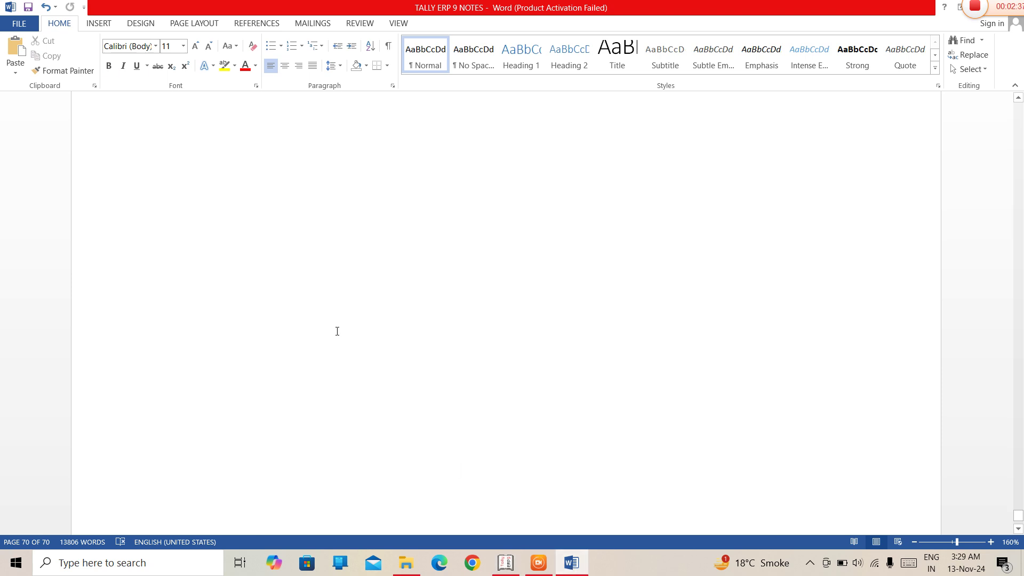
key("ctrl+b")
key("ctrl+e")
key("ctrl+u")
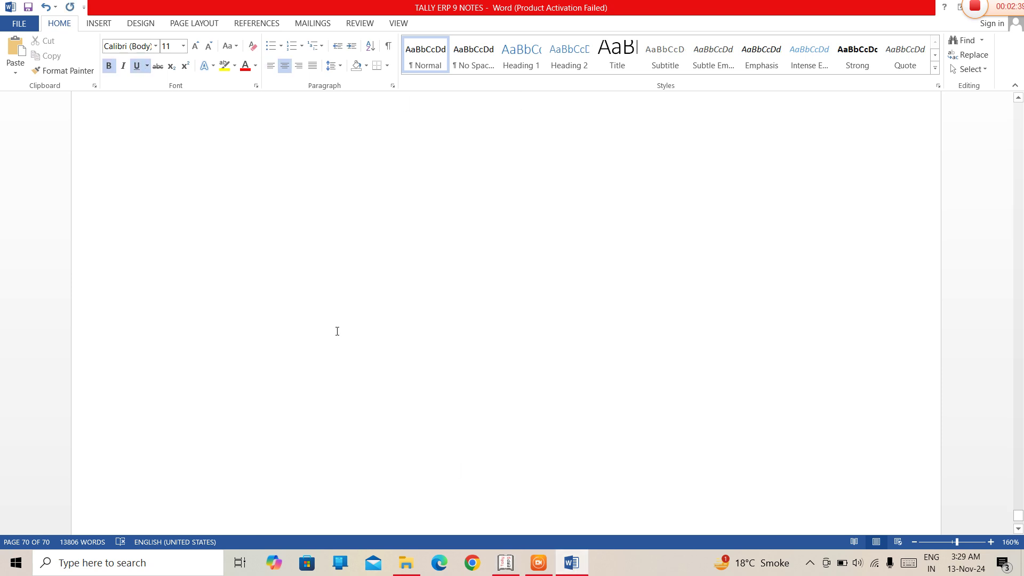
type("WHAT IS ")
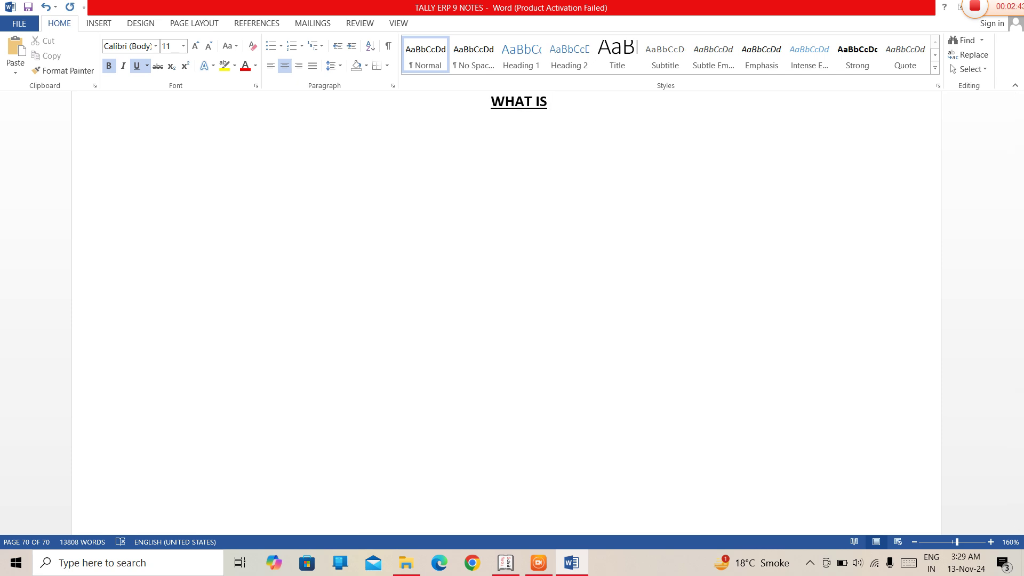
type("COMPU")
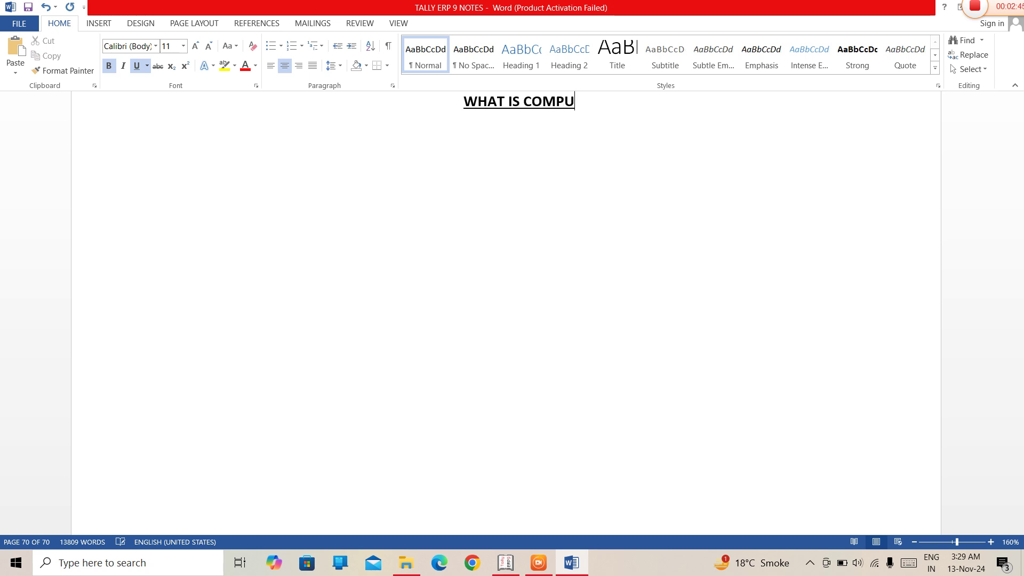
type("TERIX")
key("BackSpace")
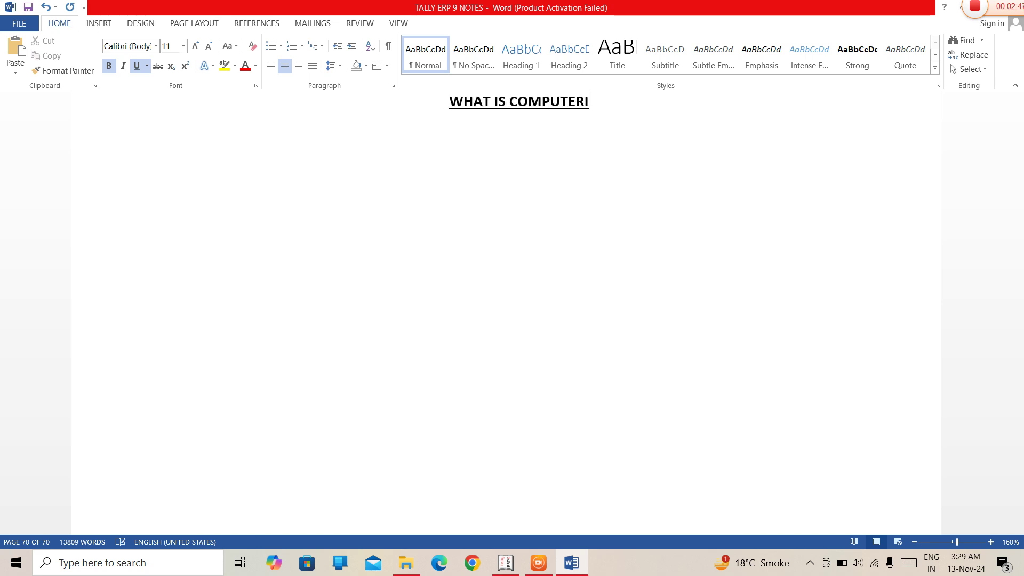
type("ZED A")
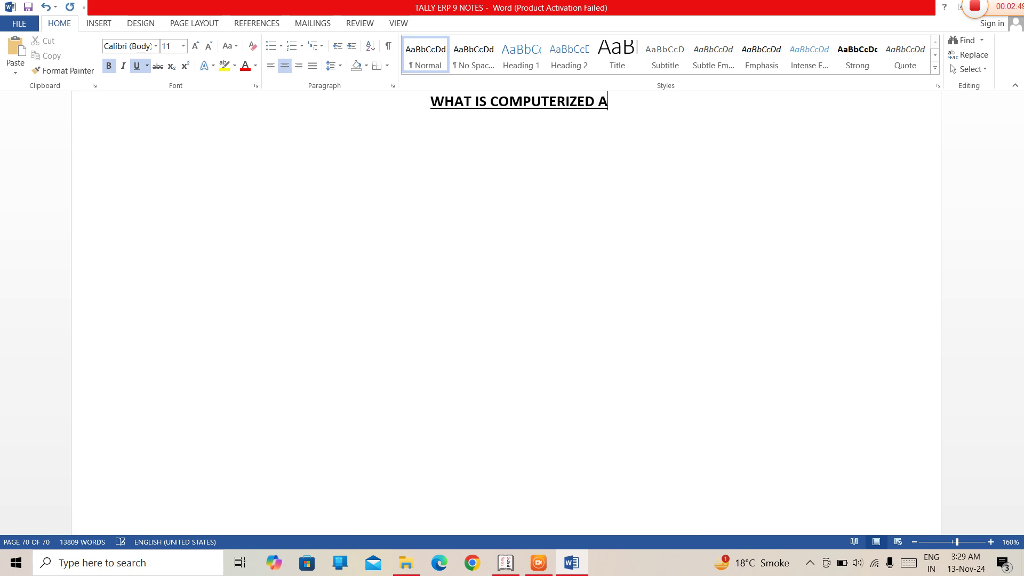
type("CCOUNTING")
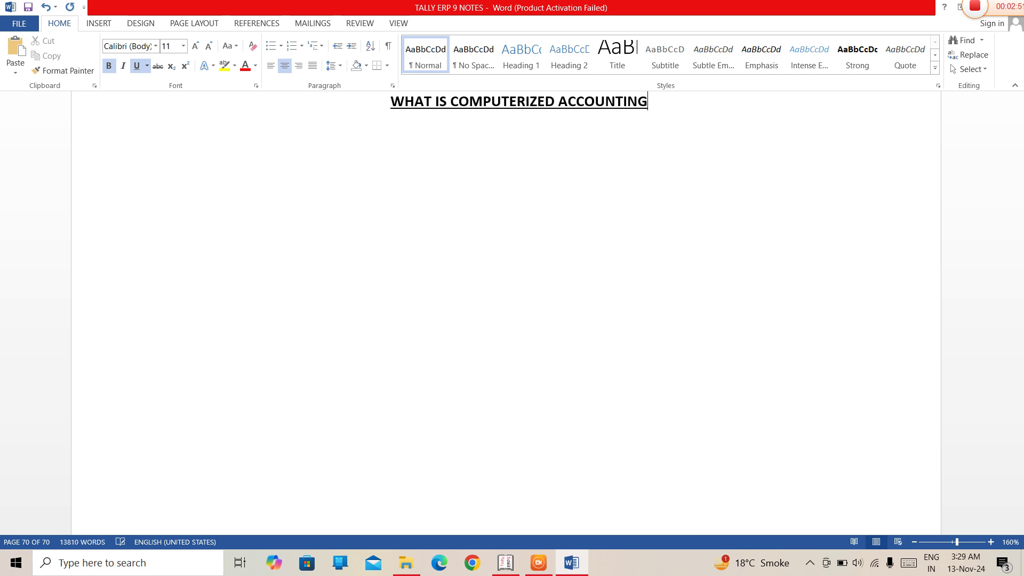
Write below the heading, in plain left-aligned text: "IT IS THE PROCESS OF MANAGING FINANCIAL RECORDS & TRANSACTIONS USING COMPUTER SOFTWARE."
key("Down")
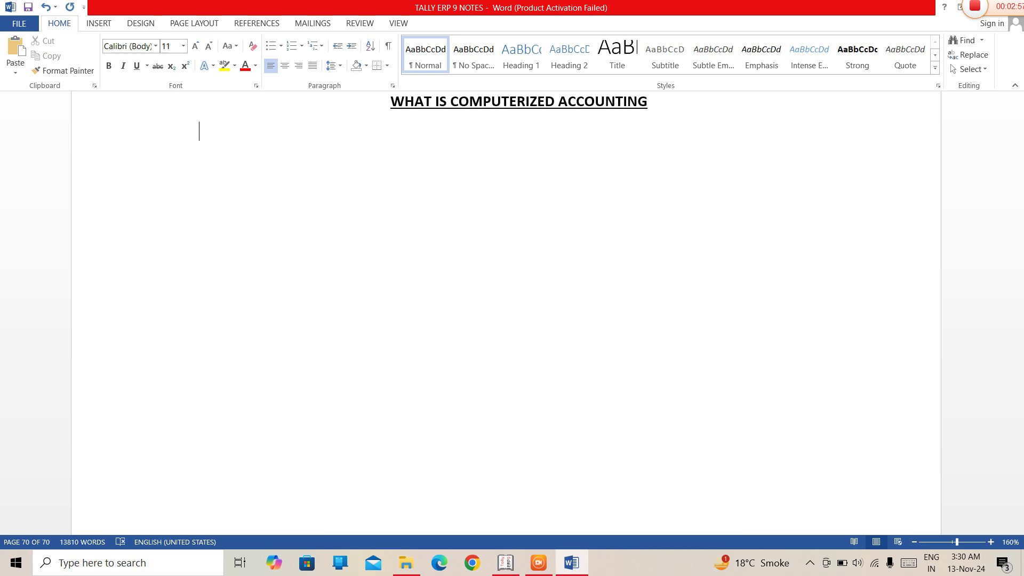
type("IT IS THE PROCE")
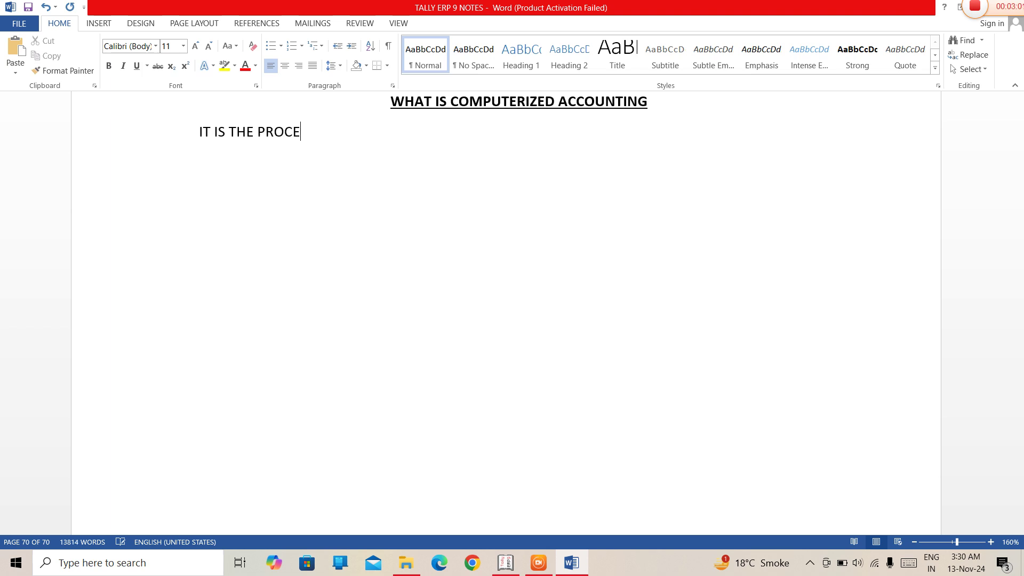
type("SS OF MANAGIN")
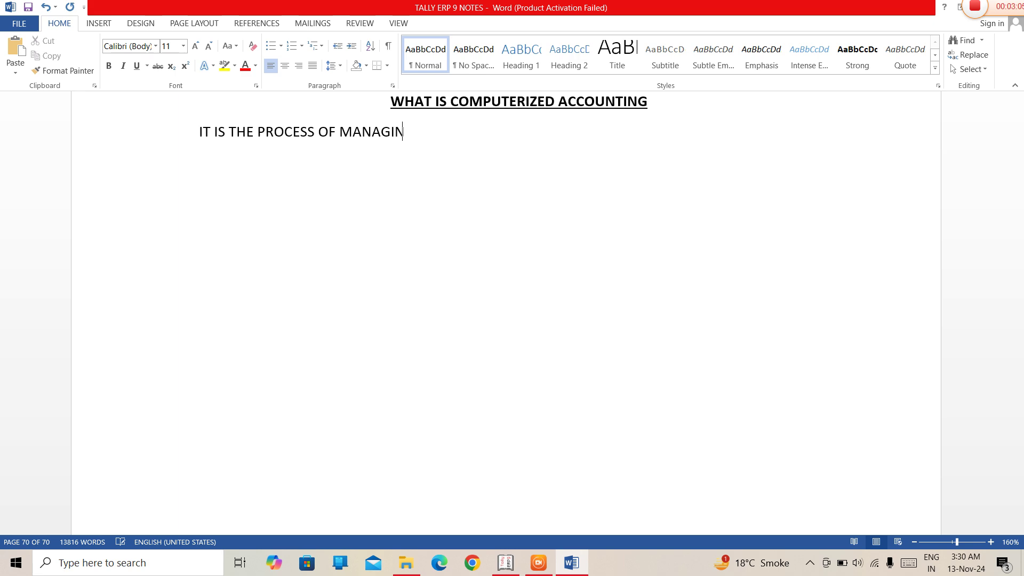
type("G FINANCIAL")
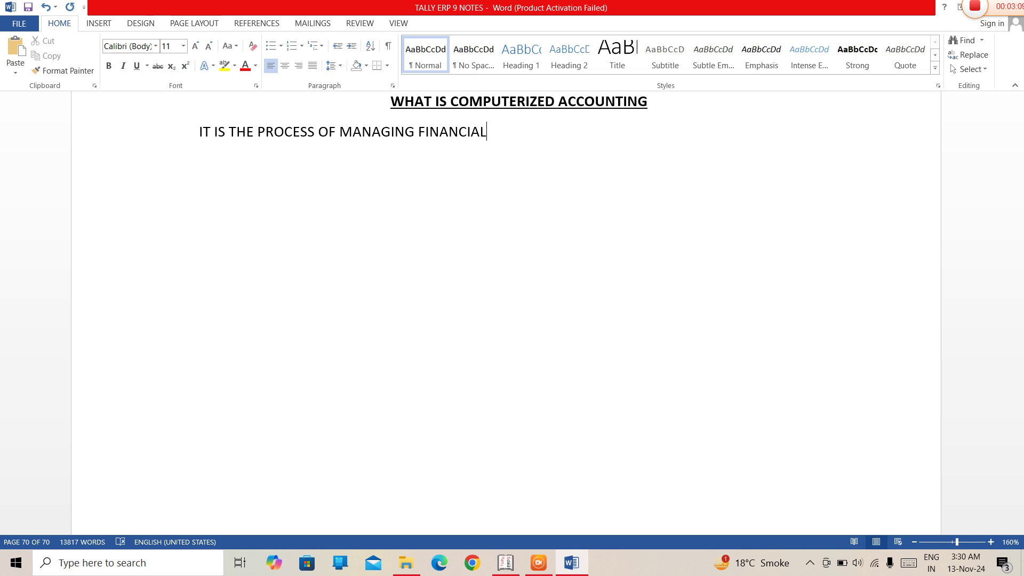
type(" RECORDS & TRA")
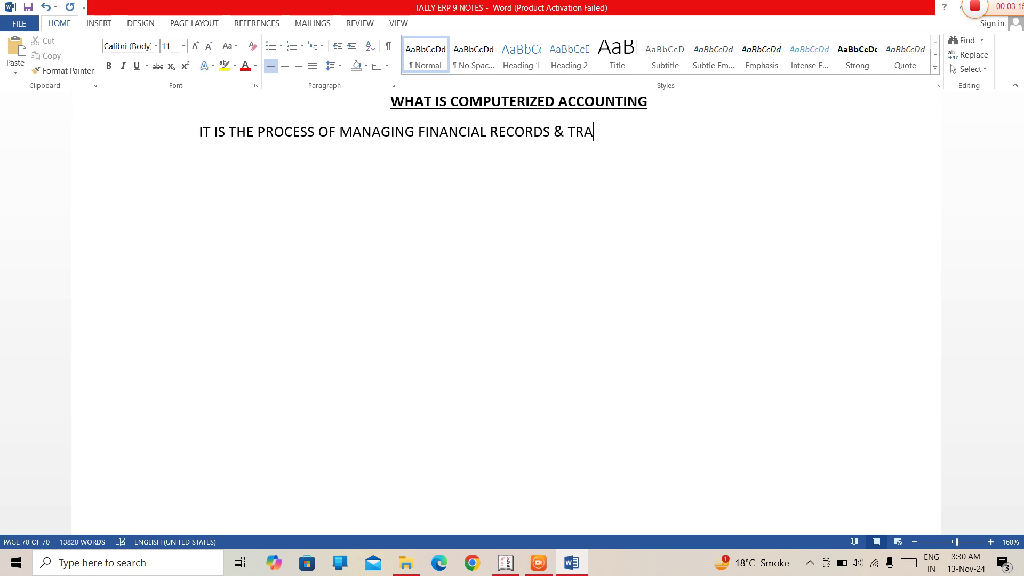
type("NSACTIONS")
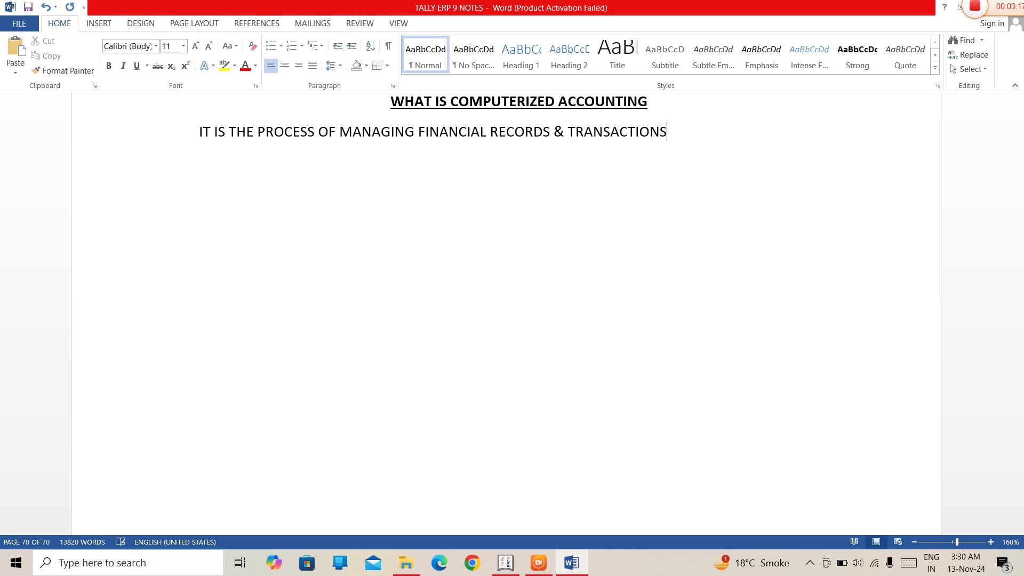
type(" USING COMPU")
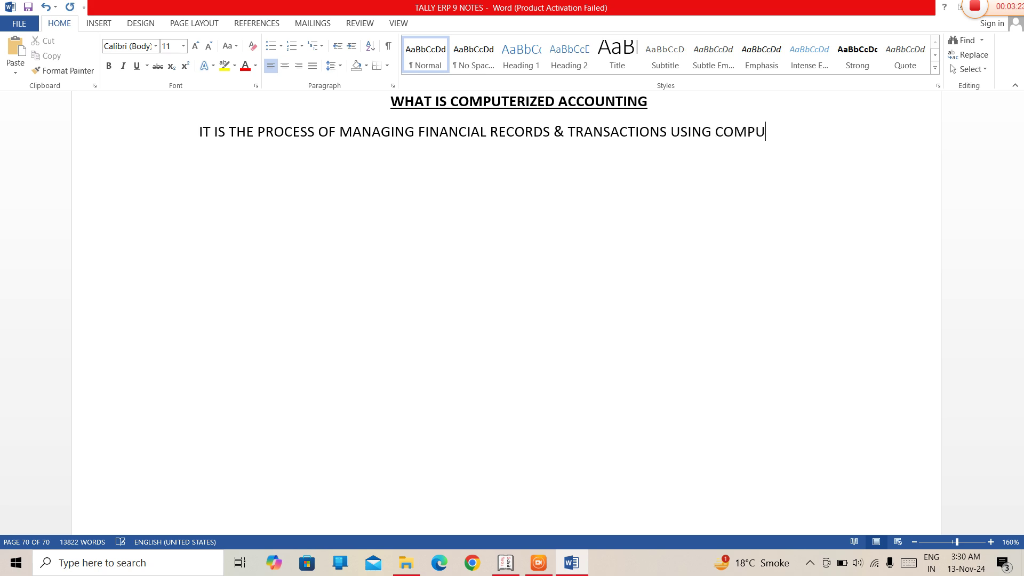
type("TER SO")
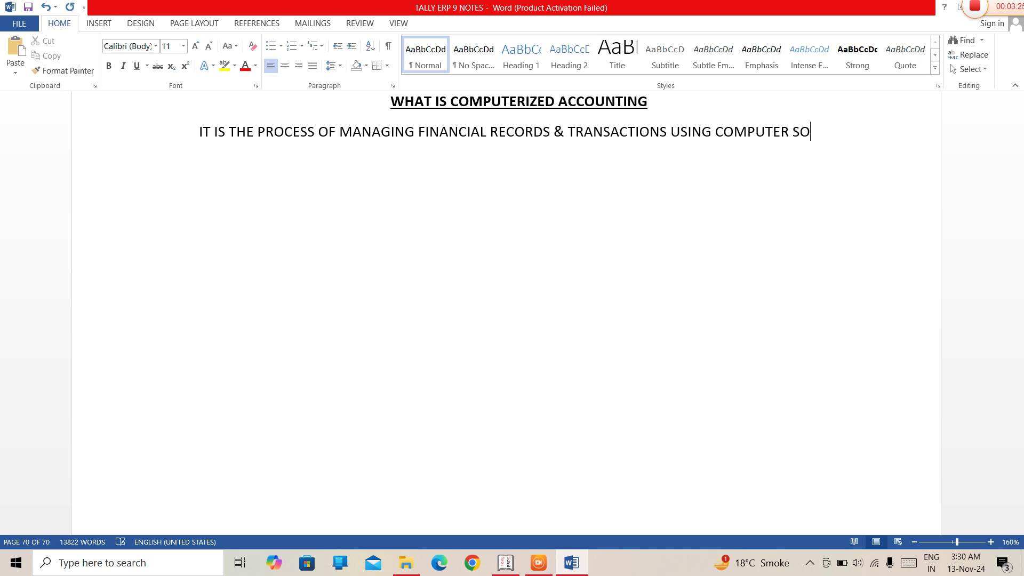
type("FT")
key("BackSpace")
type("FTWARE.")
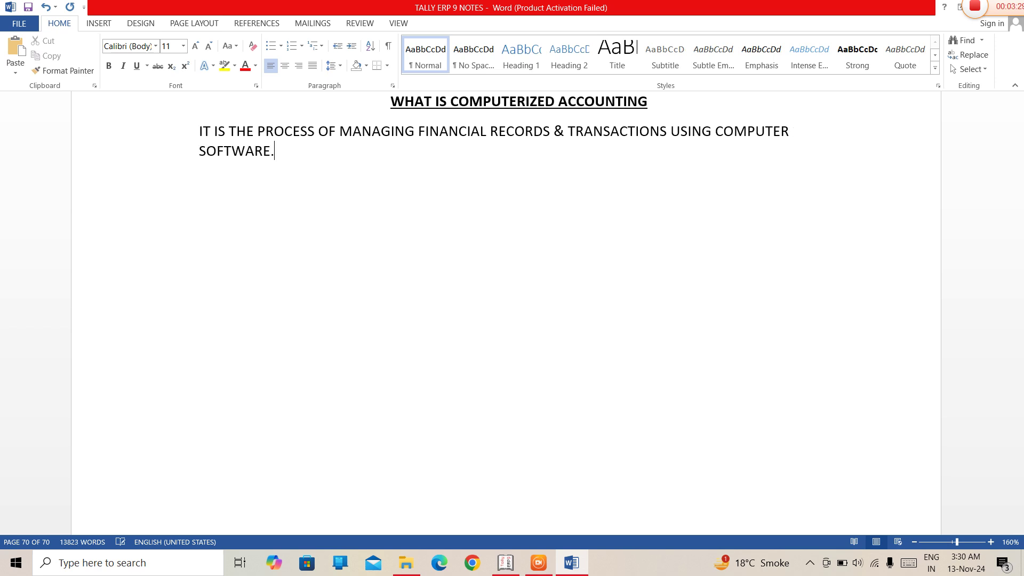
Add a second paragraph: "IT REPLACES TRADITIONAL MANUAL METHODS, SUCH AS PEN & PAPER, WITH AUTOMATED SYSTEMS THAT STREAMLINE ACCOUNTING TASKS AND IMPROVE EFFICIENCY."
key("Return")
type("IT REP")
type("LACES TRADI")
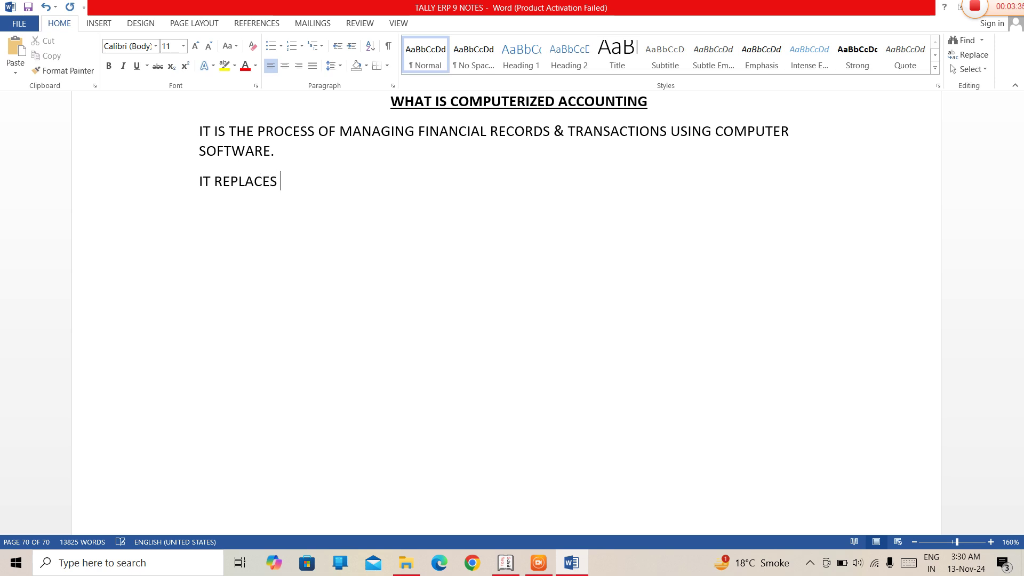
type("TIONAL")
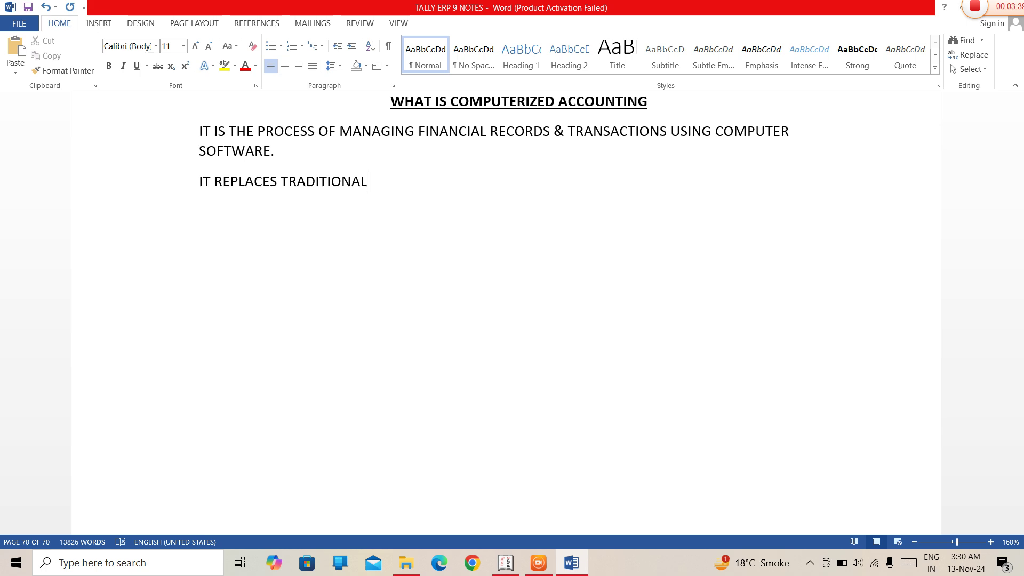
type(" MANUAL METHOJ")
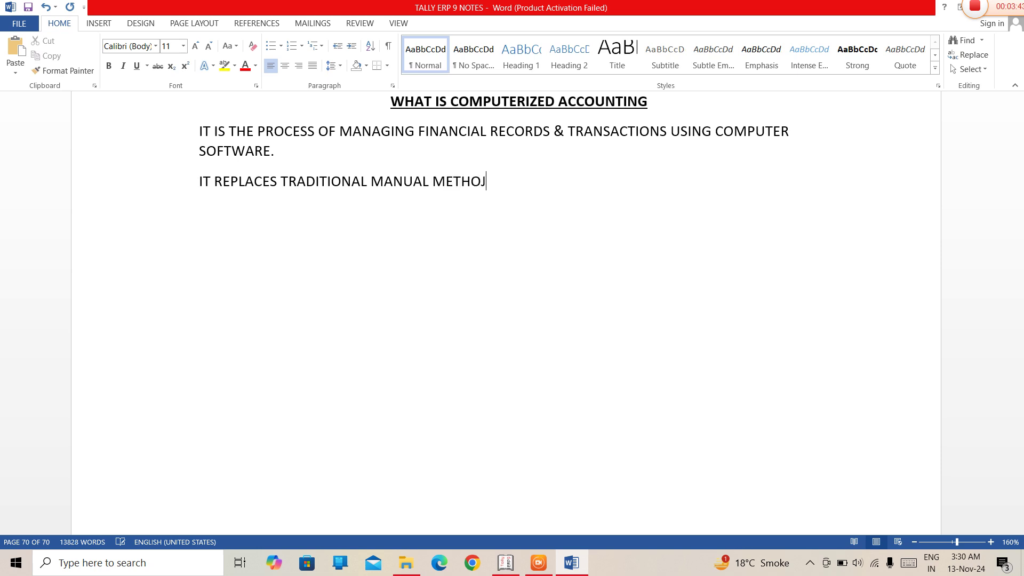
key("BackSpace")
type("DS, SUCH AS PEN")
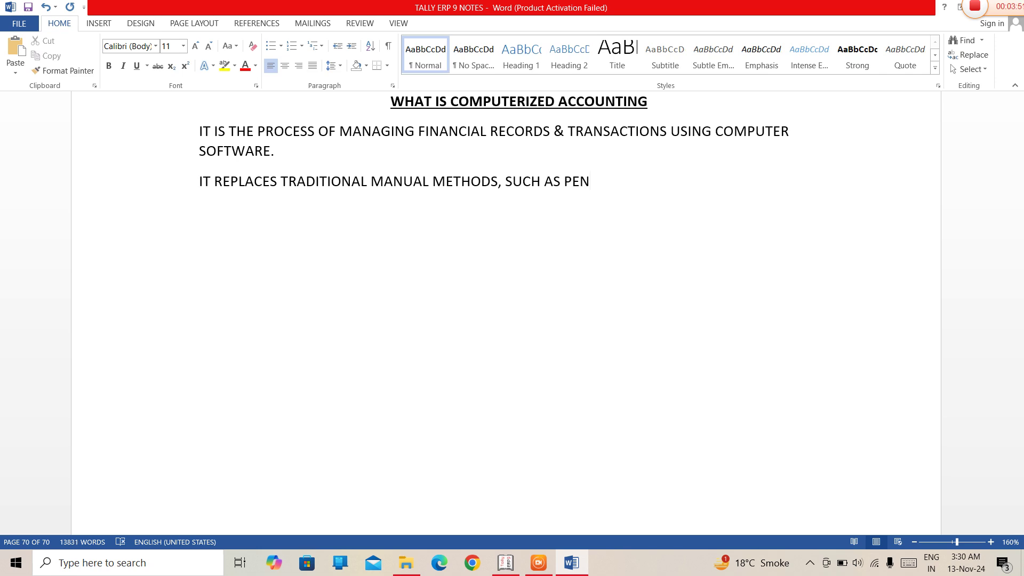
type(" & PAPER, WITH AUT")
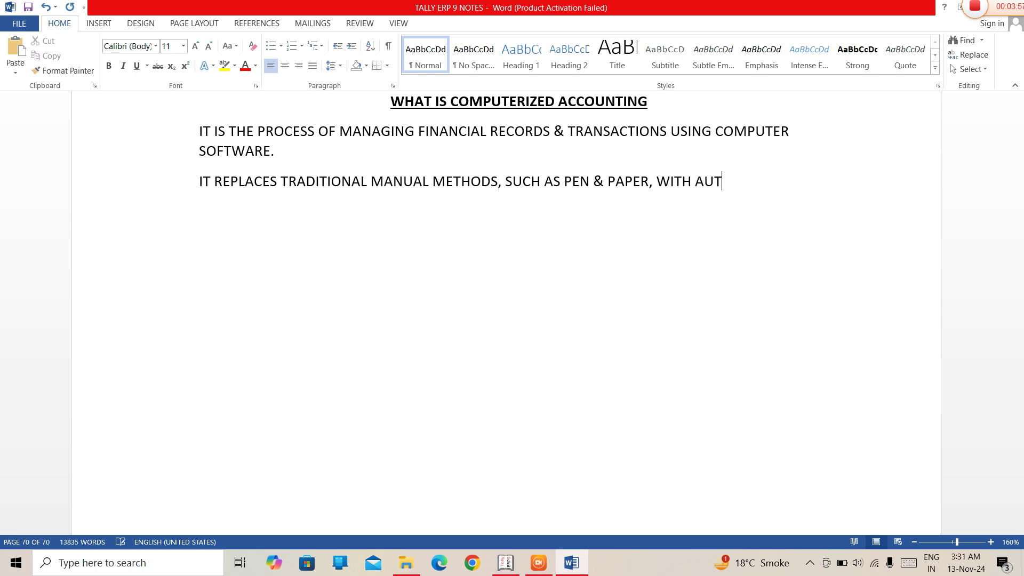
type("OMATED SYSTEM")
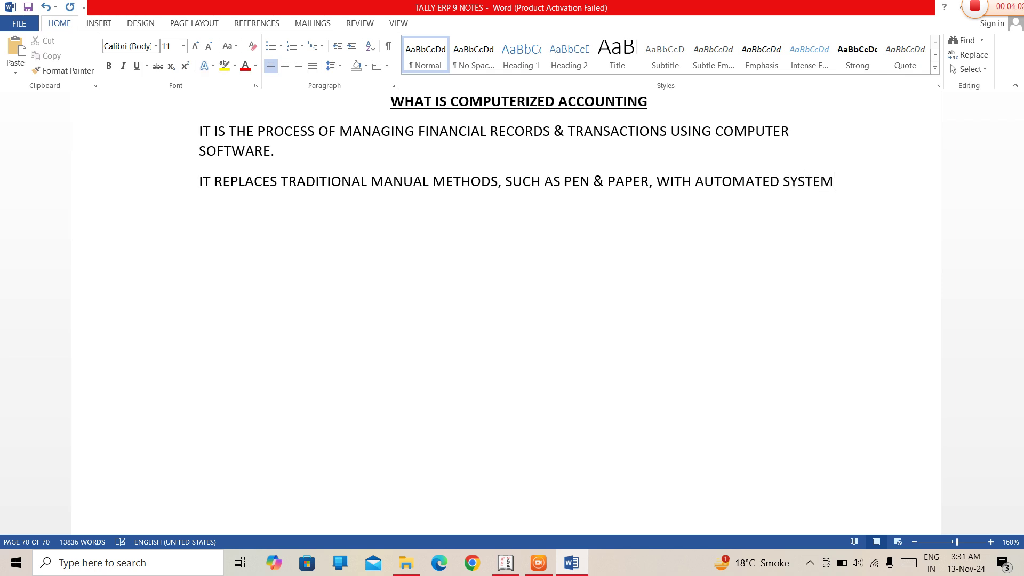
type("S THAT")
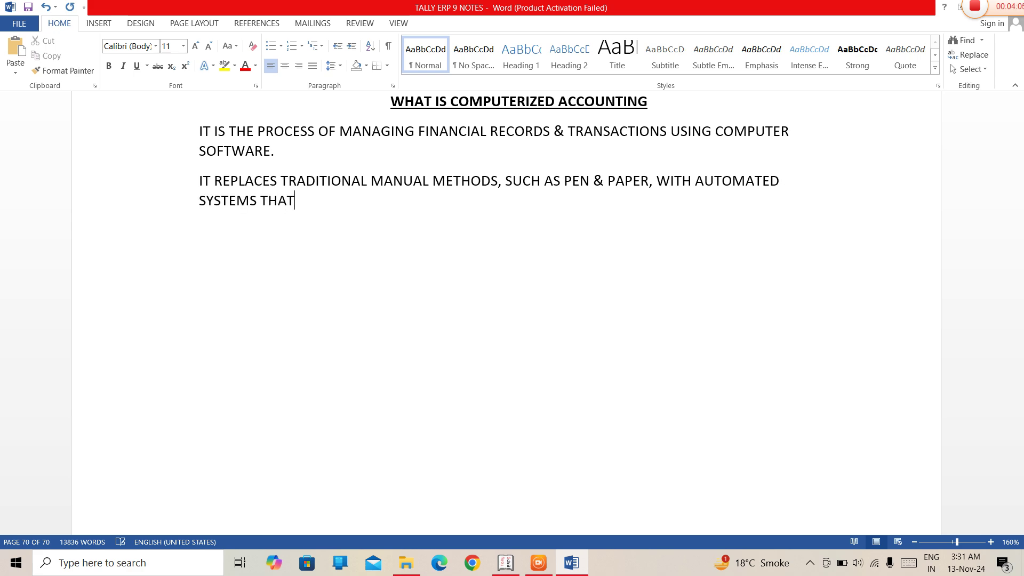
type(" STREAM")
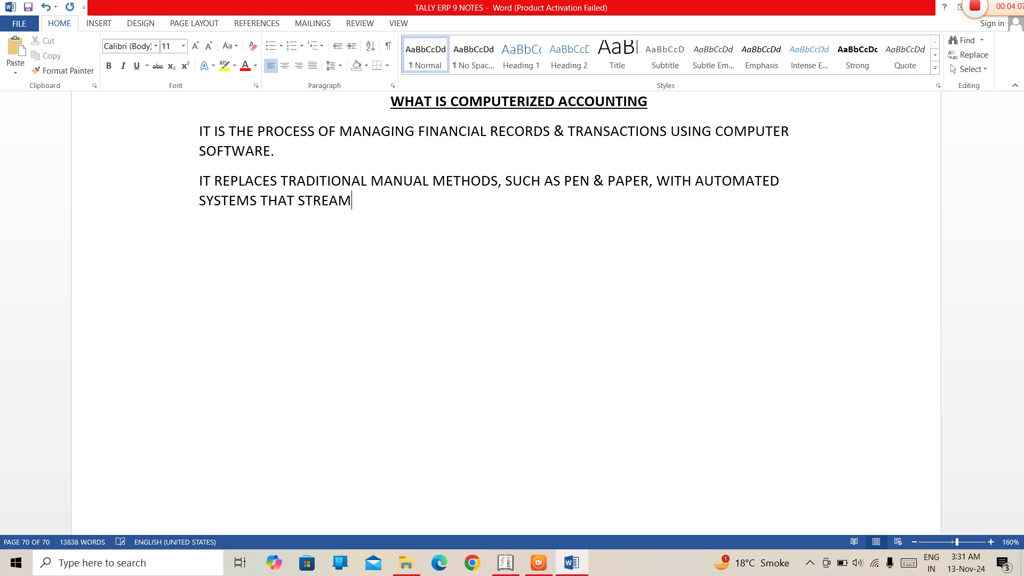
type("LINE ACCOUNT")
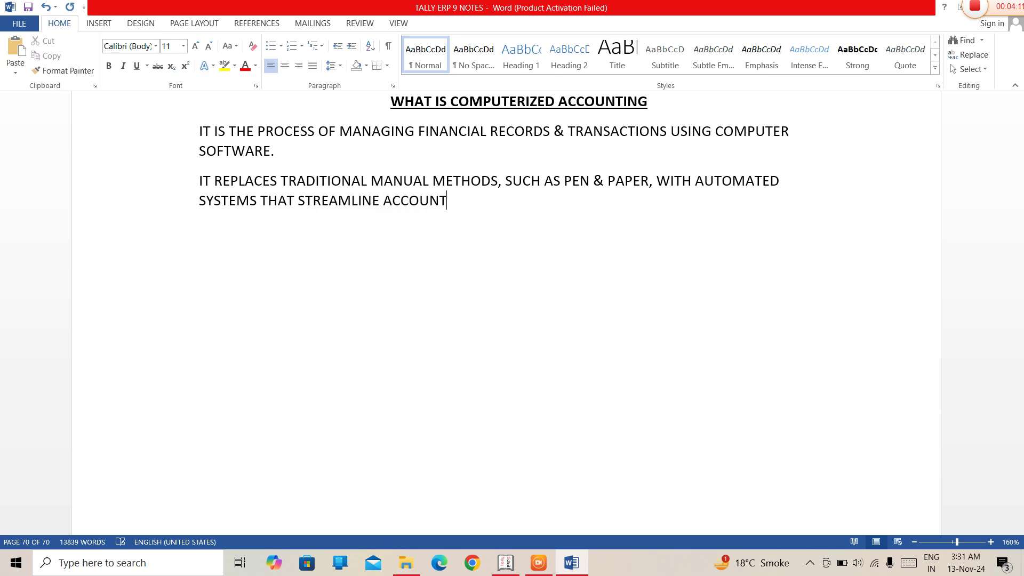
type("ING TASKS AND O")
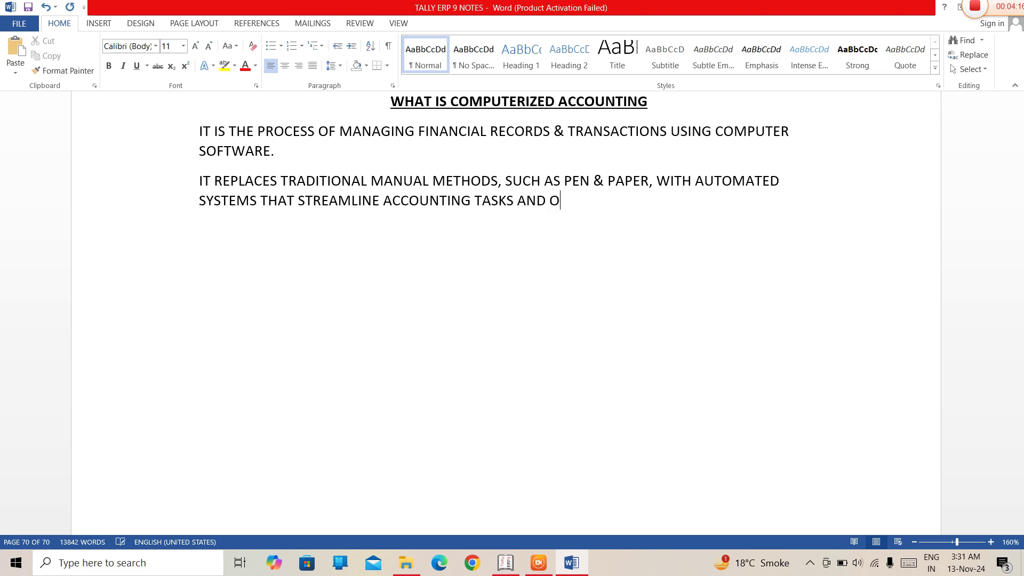
key("BackSpace")
type("IMPROVE EFFICIENCY")
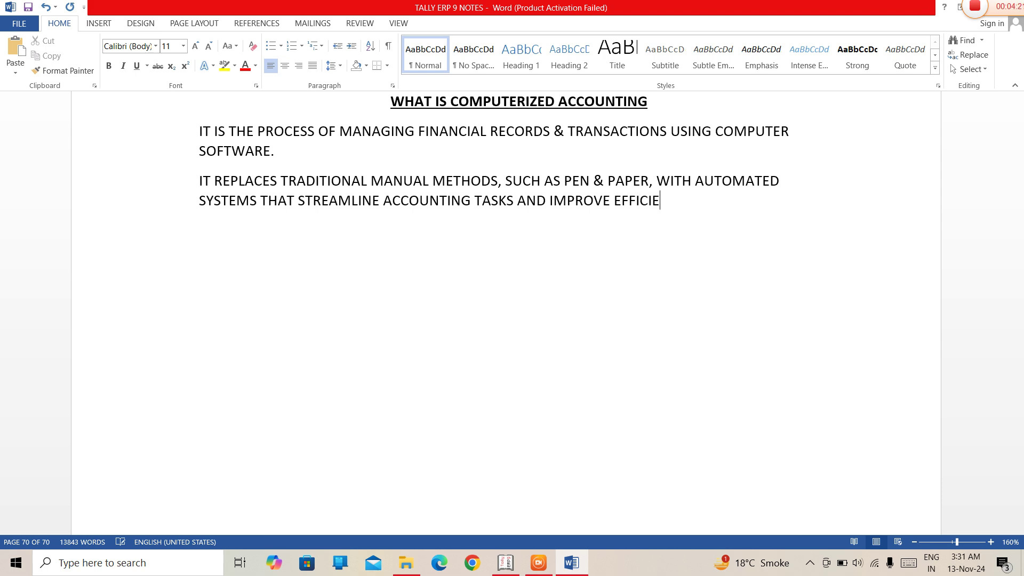
type(".")
Add a third paragraph: "THE SOFTWARE USED IN COMPUTERIZED ACCOUNTING HELPS A USER IN MAINTAINING THE ACCOUNTS PAYABLE & ACCOUNTS RECEIVABLE, RECORDING OF INVOICES & CALCULATING TAX ,ETC."
key("Return")
type("THE SOFTWARE ")
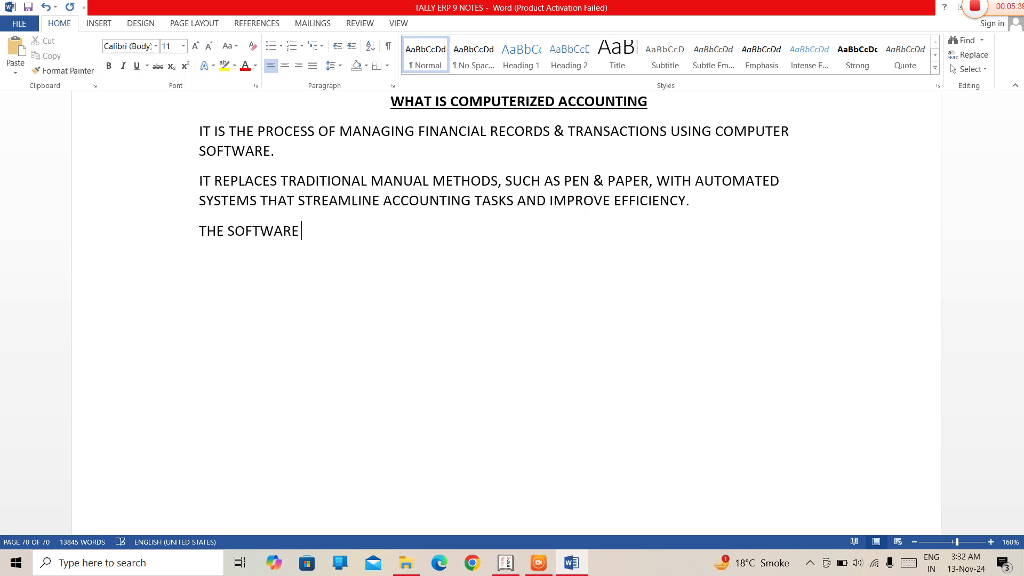
type("USED IN COMPU")
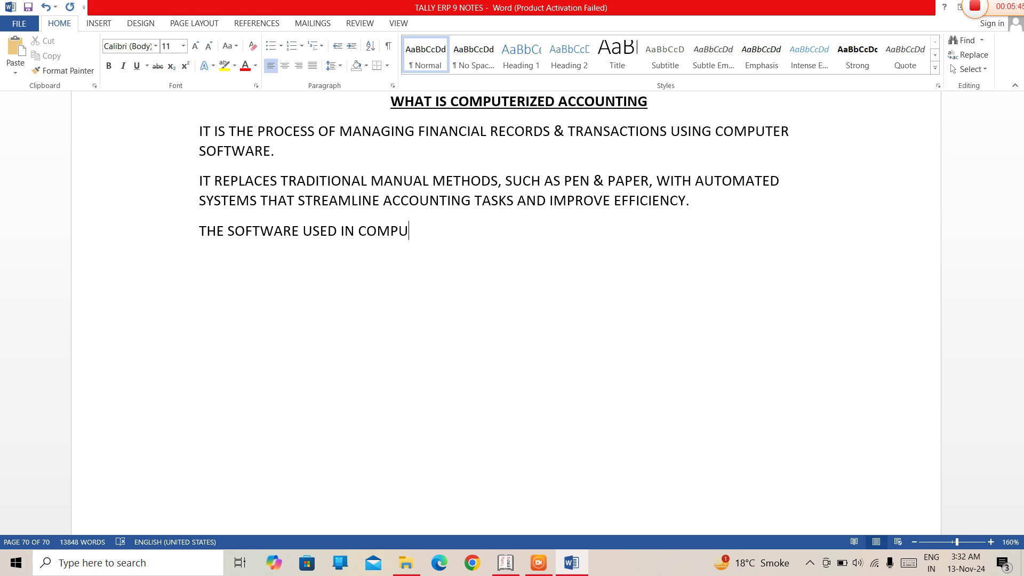
type("TERIZED ACCOUNTING ")
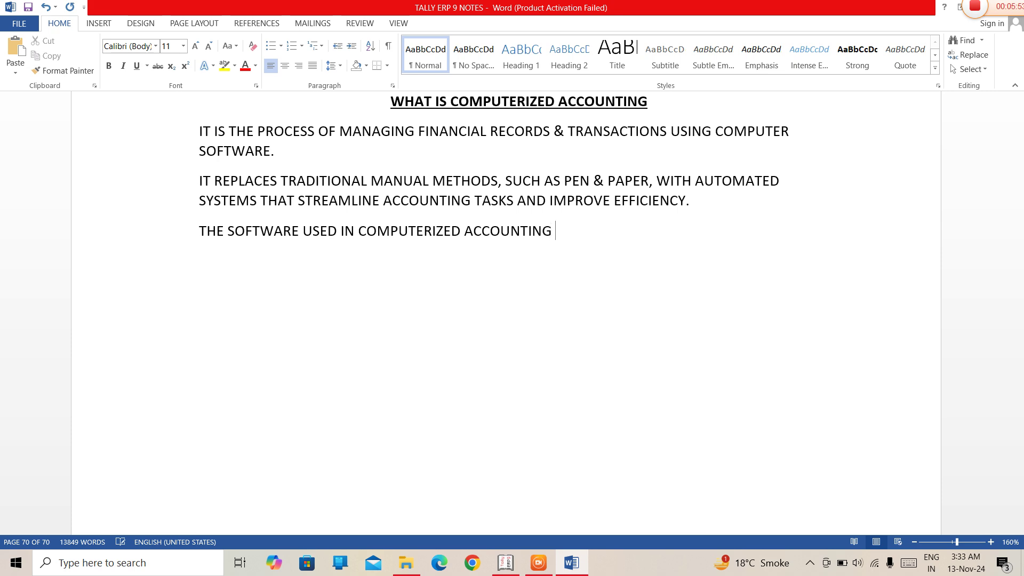
type("HELPS A USER")
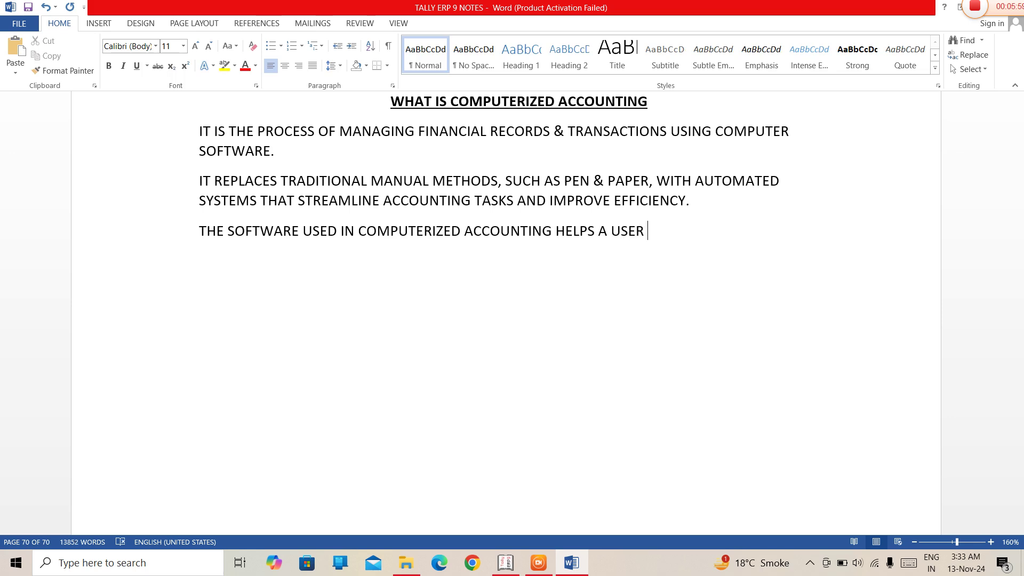
type(" IN MAINTA")
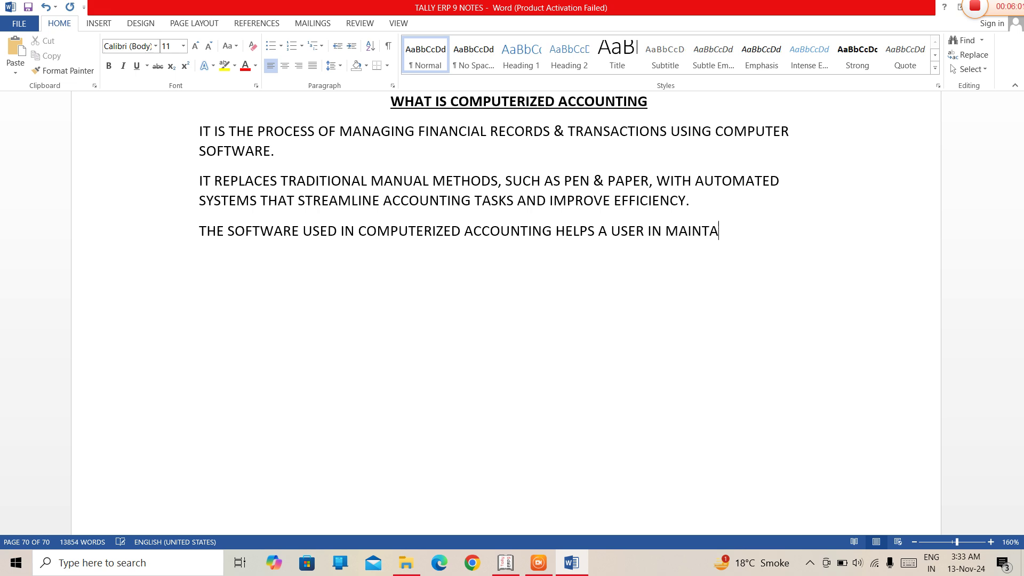
type("INING THE ACCOUNTS ")
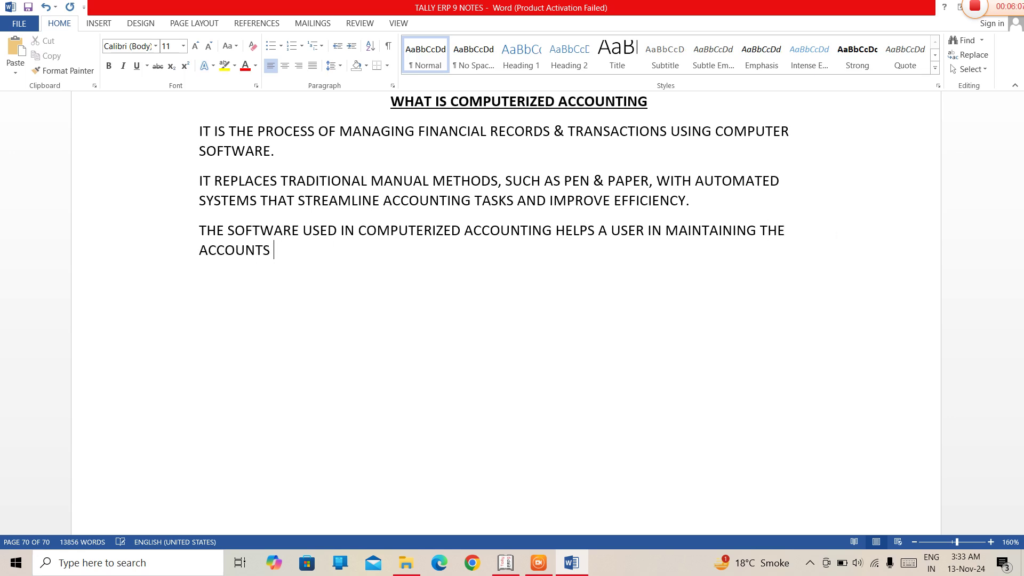
type("PAYABLE & ACC")
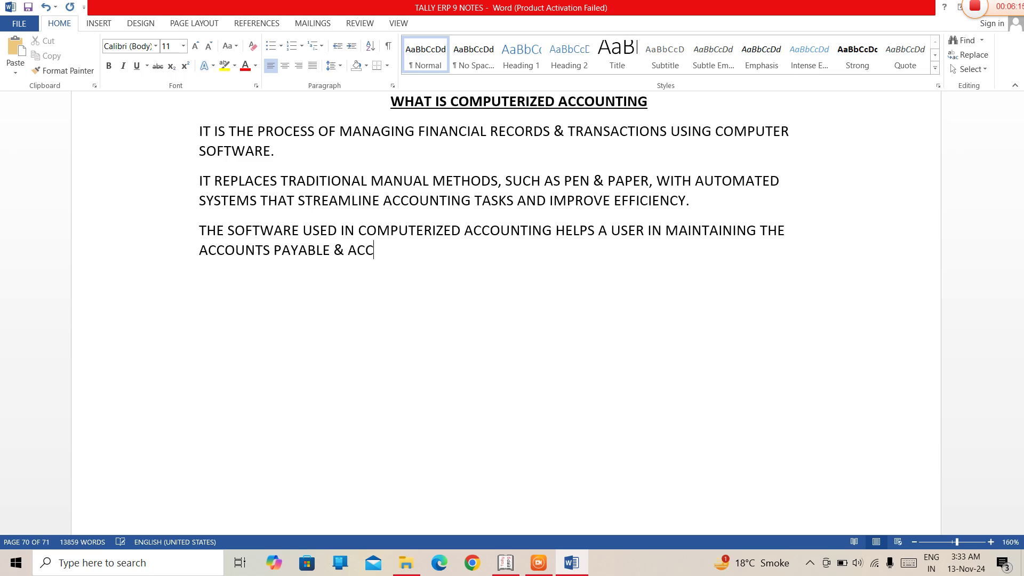
type("OUNTS RECEIVABLE")
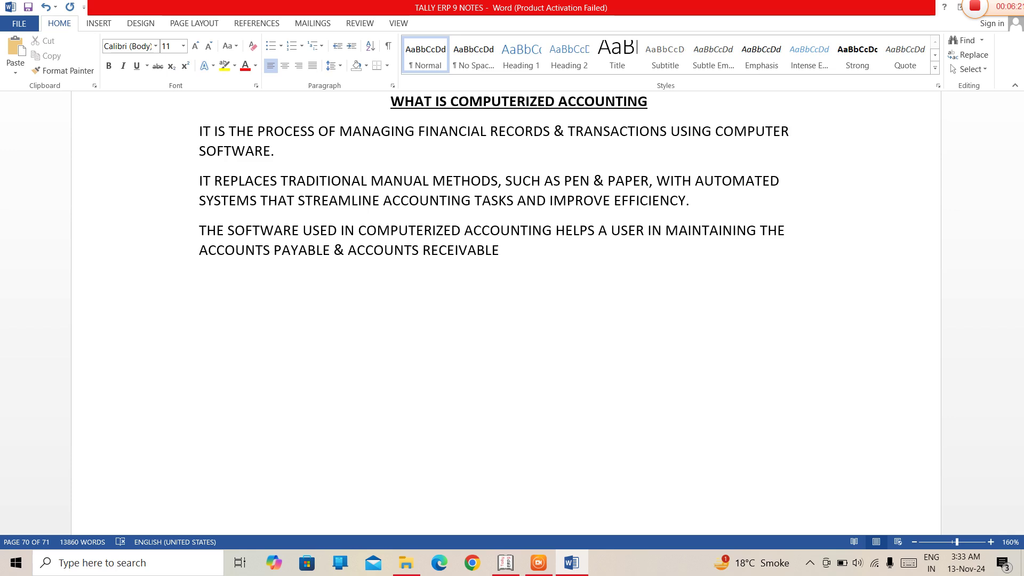
type(", RECORD")
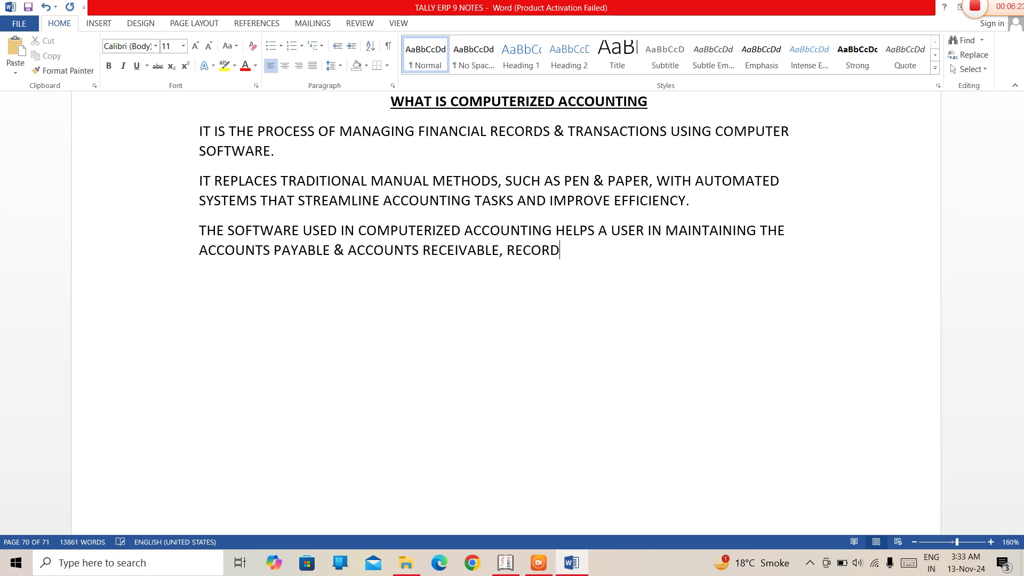
type("ING ")
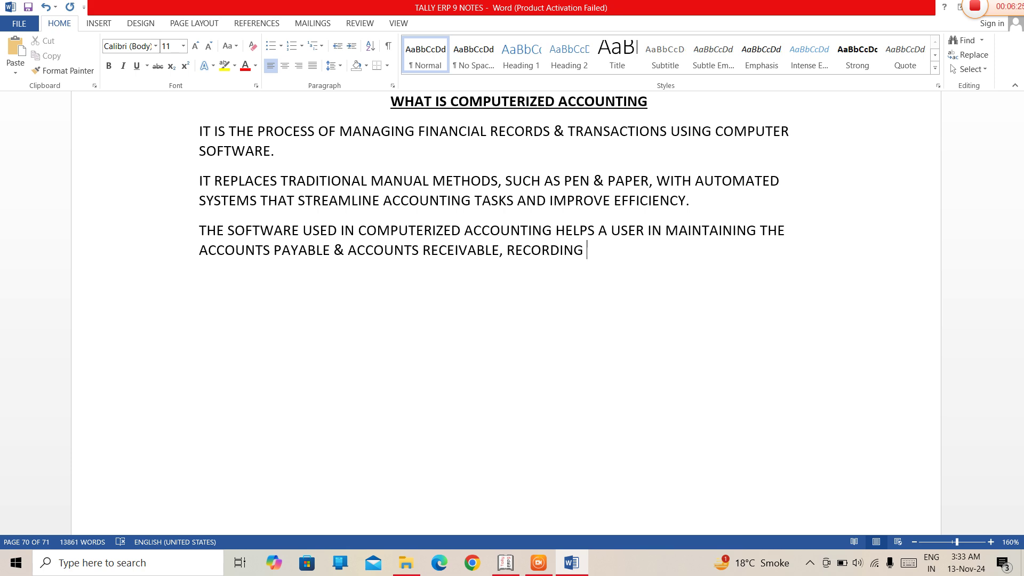
type("OF INVOICES")
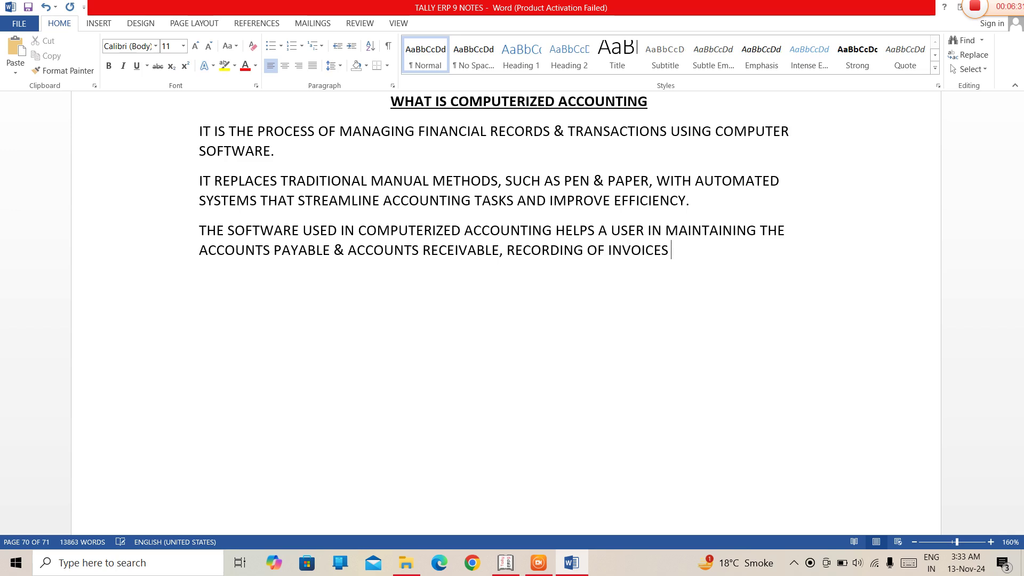
type(" & CALCULATING ")
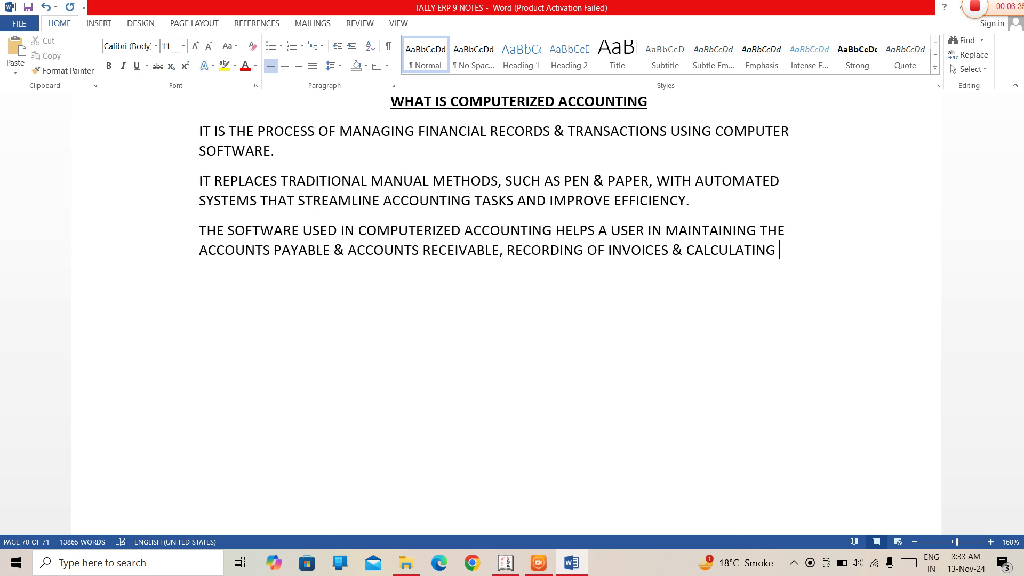
type("TAX ,ETC")
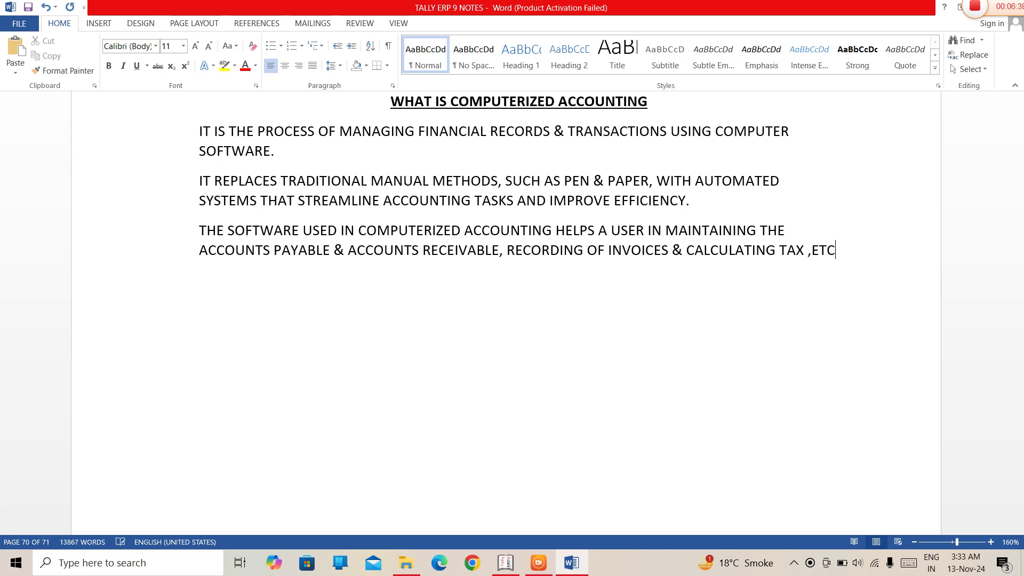
type(".")
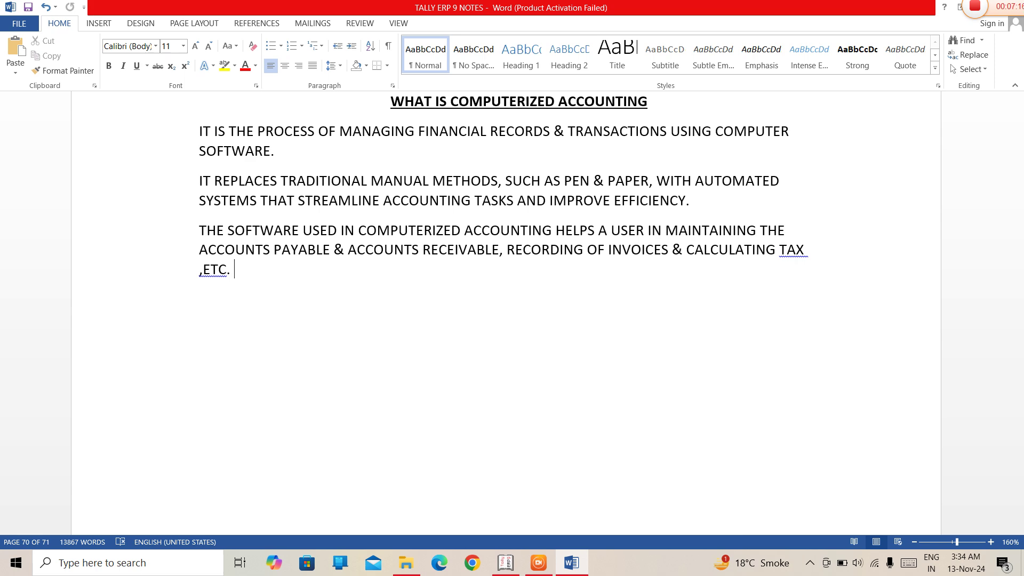
Start a new paragraph below with the example line: "EXAMPLE- TRACKING INVENTORY WITH COMPUTERIZED ACCOUNTING"
key("Return")
type("EXAMPLE- TRA")
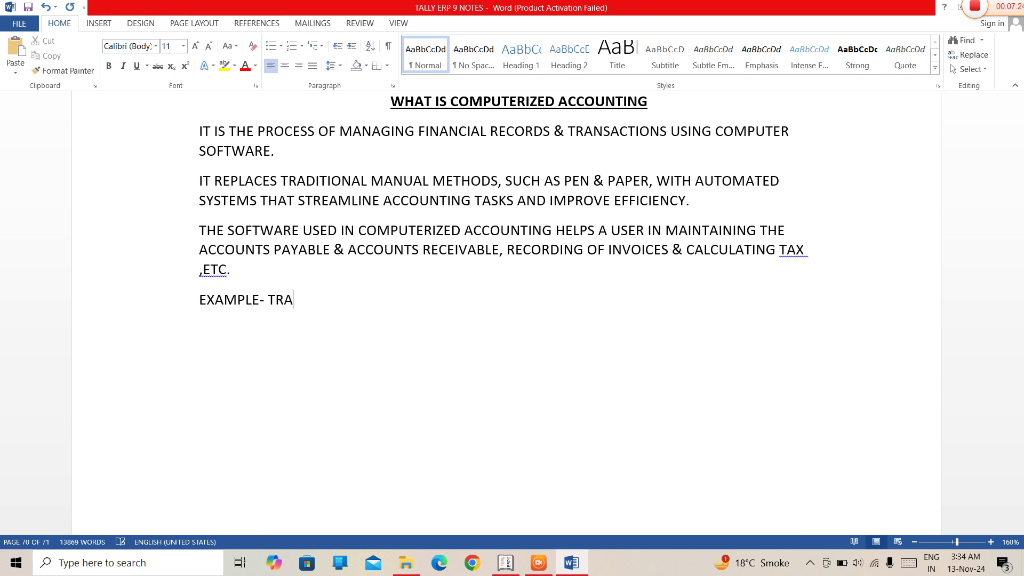
type("CKING")
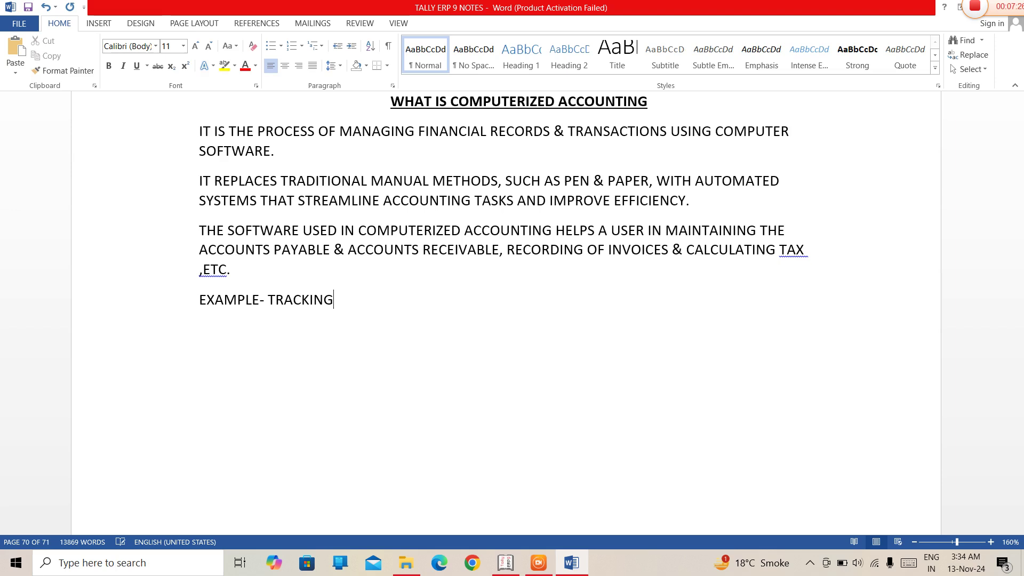
type(" INVENTORY")
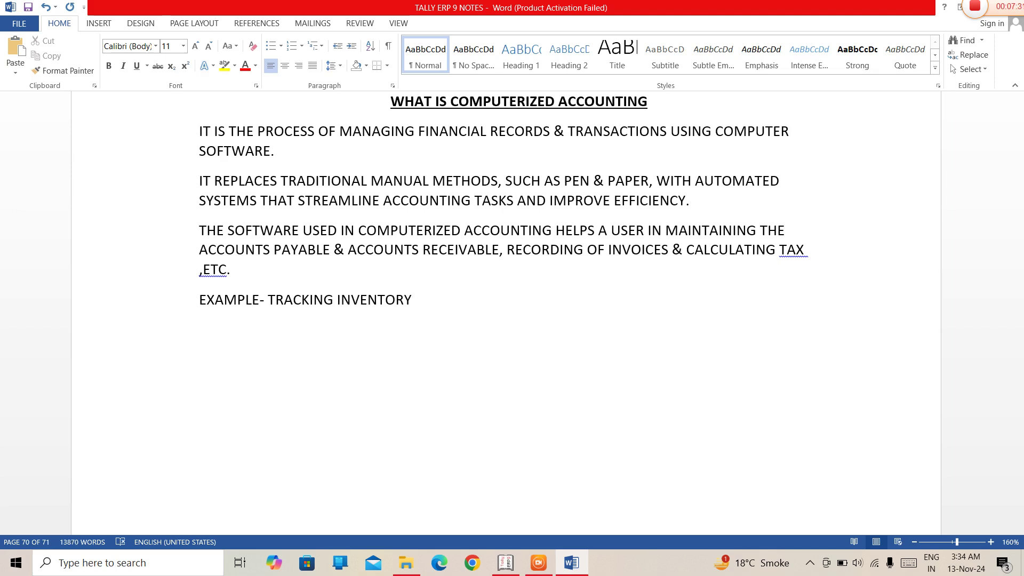
type(" WITH COMPUTERI")
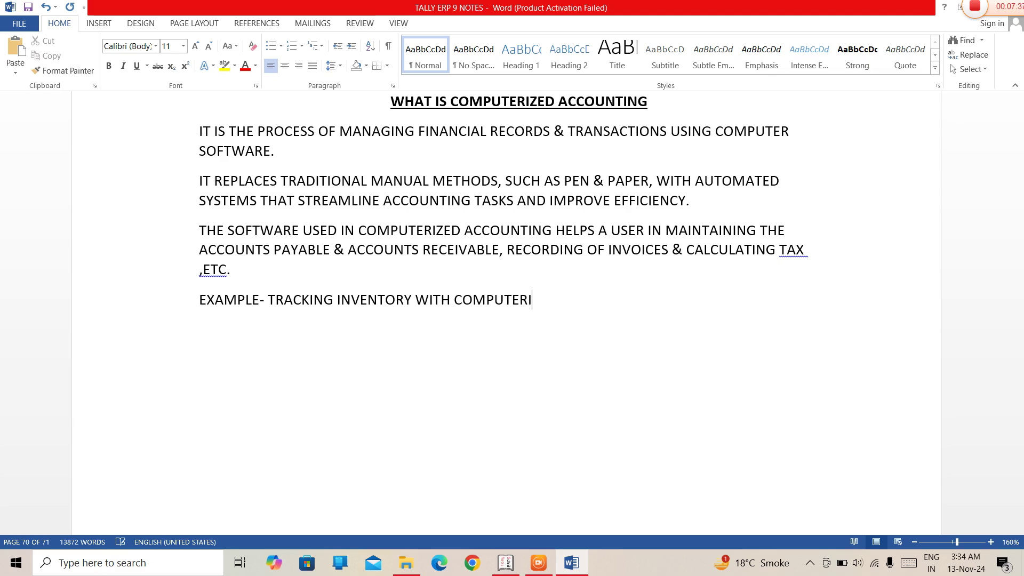
type("ZED ACCOU")
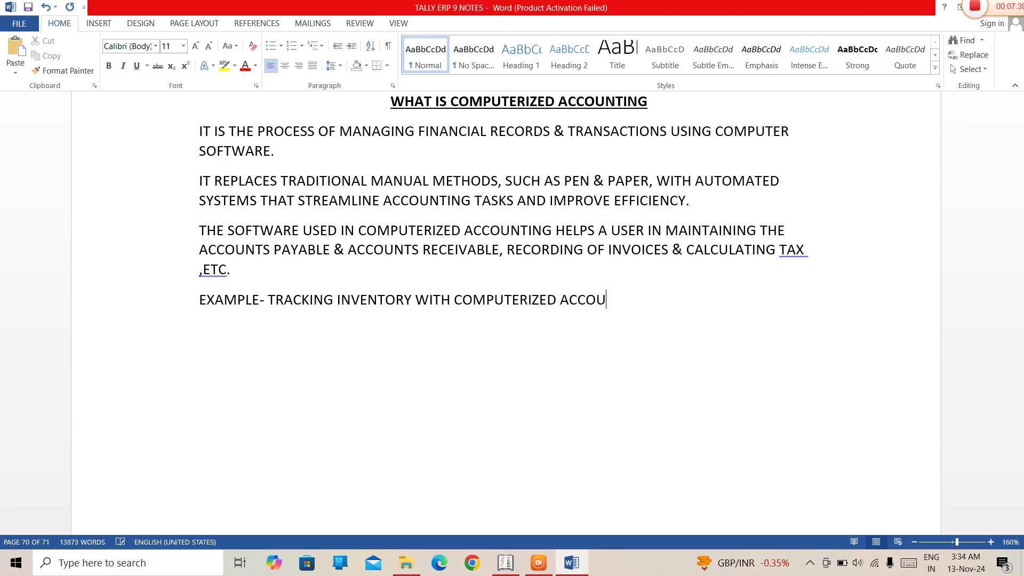
type("NTING")
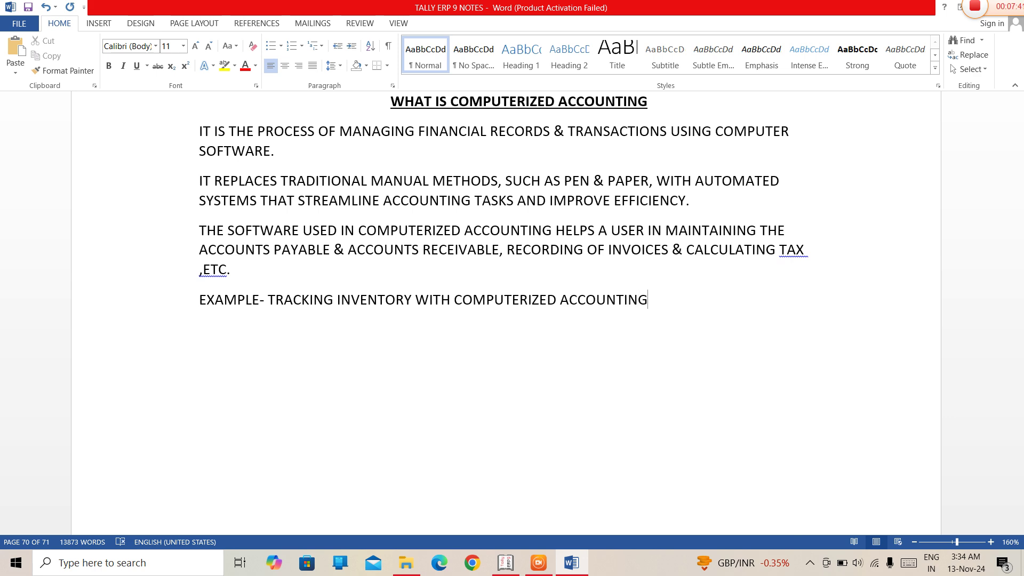